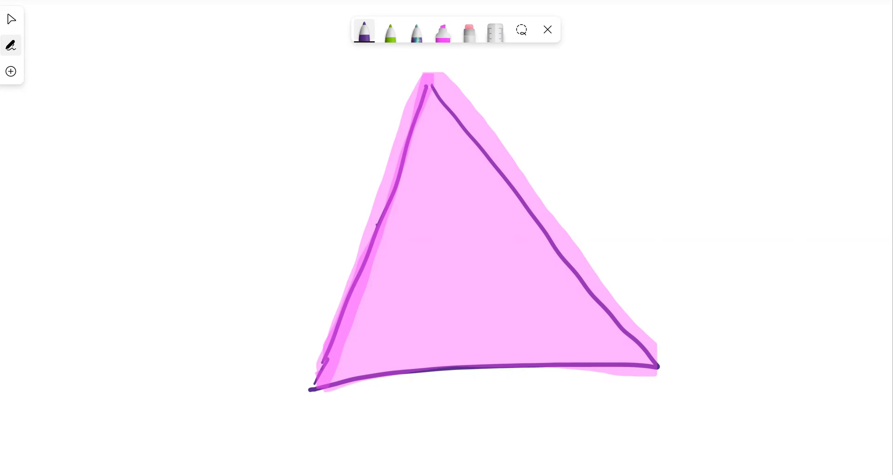
Step: Handwrite 'T.1' and 'TRIANGLE' in the middle of the triangle with the purple pen
mouse_move(421, 214)
mouse_down()
mouse_move(421, 245)
mouse_move(438, 204)
mouse_move(459, 235)
mouse_up()
click(441, 240)
drag(424, 282, 424, 301)
mouse_move(408, 292)
mouse_down()
mouse_move(430, 281)
mouse_move(433, 301)
mouse_up()
drag(434, 284, 449, 299)
mouse_move(453, 300)
mouse_down()
mouse_move(481, 276)
mouse_move(486, 292)
mouse_up()
mouse_move(496, 273)
mouse_down()
mouse_move(494, 291)
mouse_move(511, 290)
mouse_up()
mouse_move(514, 269)
mouse_down()
mouse_move(517, 287)
mouse_move(529, 278)
mouse_up()
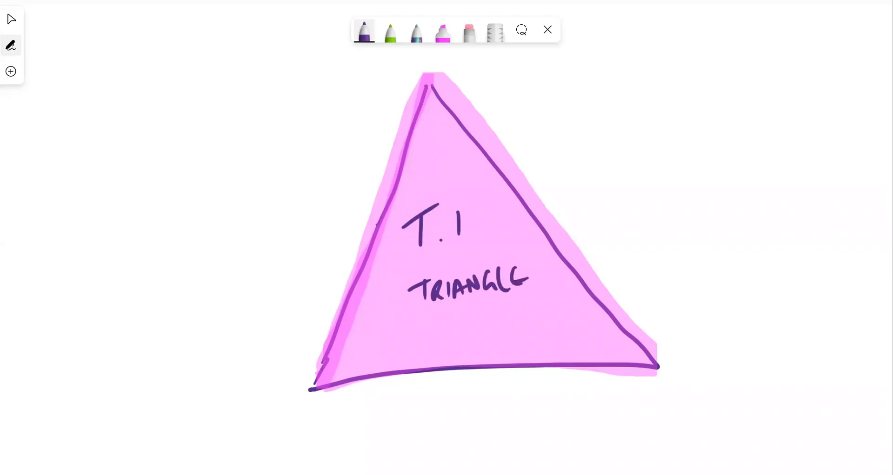
Step: Write 'tactical' along the triangle's left edge
drag(358, 287, 372, 282)
mouse_move(365, 280)
mouse_down()
mouse_move(368, 294)
mouse_move(377, 255)
mouse_up()
drag(375, 249, 390, 228)
mouse_move(401, 210)
mouse_down()
mouse_move(395, 219)
mouse_move(396, 210)
mouse_up()
drag(400, 194, 410, 201)
Step: Write 'Strategic' along the triangle's right edge
mouse_move(520, 222)
mouse_down()
mouse_move(532, 224)
mouse_move(519, 239)
mouse_up()
mouse_move(531, 223)
mouse_down()
mouse_move(534, 243)
mouse_move(558, 260)
mouse_up()
drag(553, 257, 560, 271)
drag(556, 270, 570, 281)
drag(576, 273, 575, 291)
Step: Write 'Operation' above the triangle's bottom edge
drag(441, 344, 465, 360)
mouse_move(469, 349)
mouse_down()
mouse_move(471, 362)
mouse_move(492, 362)
mouse_up()
mouse_move(489, 326)
mouse_down()
mouse_move(493, 361)
mouse_move(494, 348)
mouse_up()
mouse_move(501, 344)
mouse_down()
mouse_move(502, 357)
mouse_move(511, 355)
mouse_up()
mouse_move(514, 356)
mouse_down()
mouse_move(528, 340)
mouse_move(532, 351)
mouse_up()
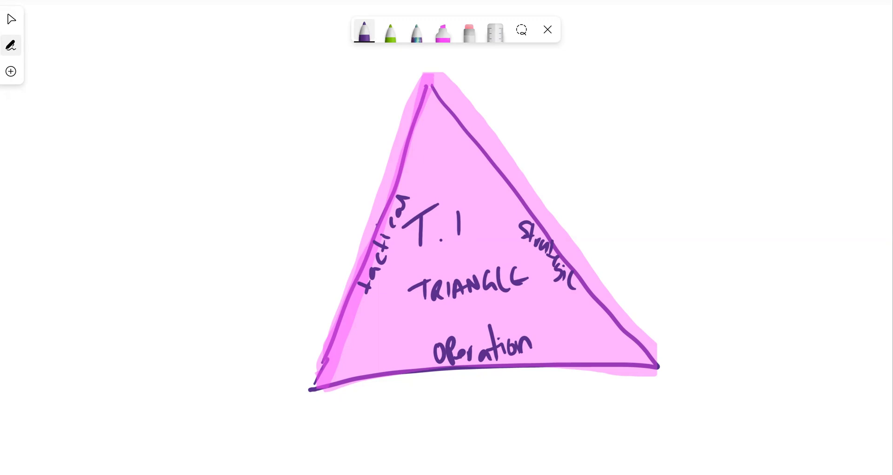
Step: Draw two slash dividers left of the triangle and write 'locs' below the lower one
drag(287, 276, 340, 305)
drag(344, 150, 398, 178)
mouse_move(267, 350)
mouse_down()
mouse_move(293, 364)
mouse_move(292, 341)
mouse_up()
drag(306, 327, 303, 343)
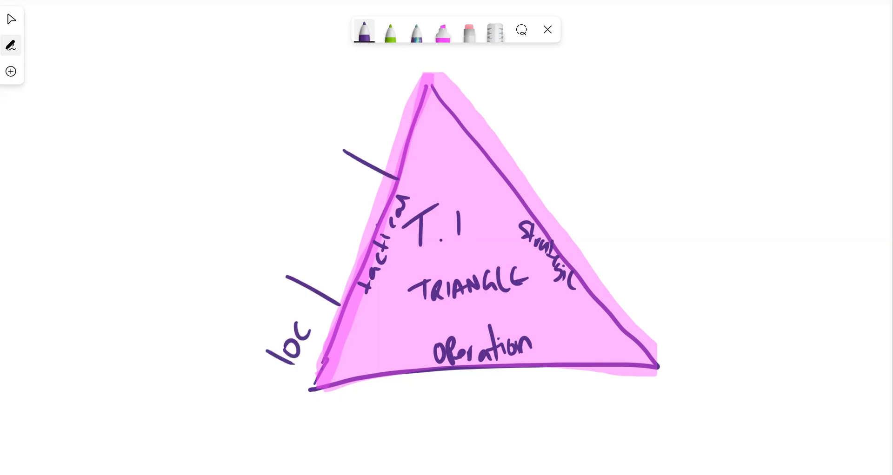
drag(315, 313, 297, 335)
Step: Write 'TTPS' between the left dividers and 'feeds' above the upper one
drag(312, 253, 341, 223)
drag(315, 240, 337, 219)
drag(327, 221, 348, 197)
drag(343, 191, 341, 212)
mouse_move(363, 114)
mouse_down()
mouse_move(379, 137)
mouse_move(381, 80)
mouse_move(407, 75)
mouse_up()
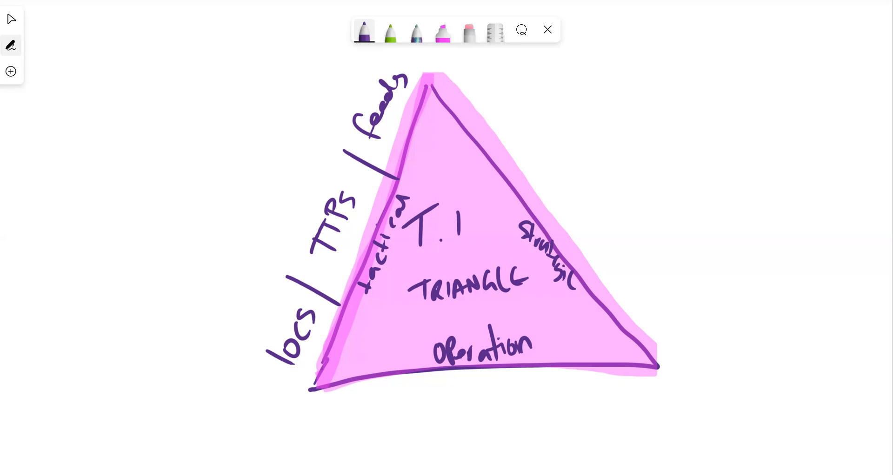
Step: Add an apostrophe to 'TTPS' and draw slash dividers outside the triangle's right edge
drag(319, 175, 330, 184)
scroll(461, 237, up, 1)
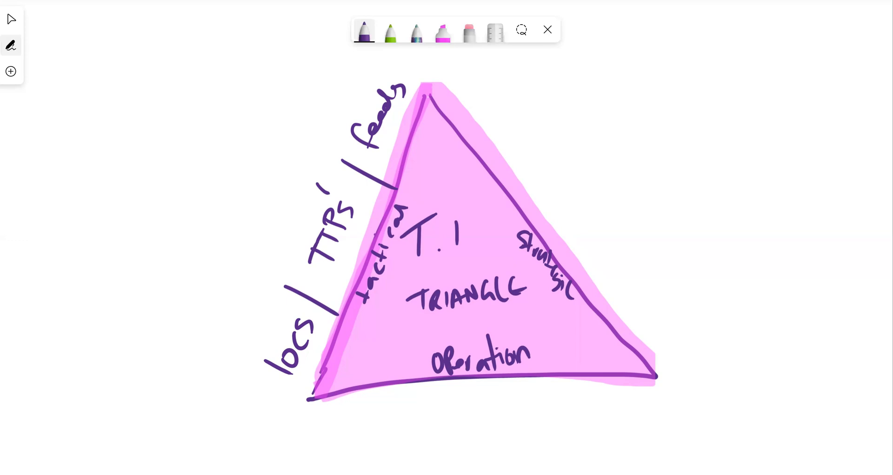
drag(551, 131, 508, 169)
drag(616, 198, 572, 246)
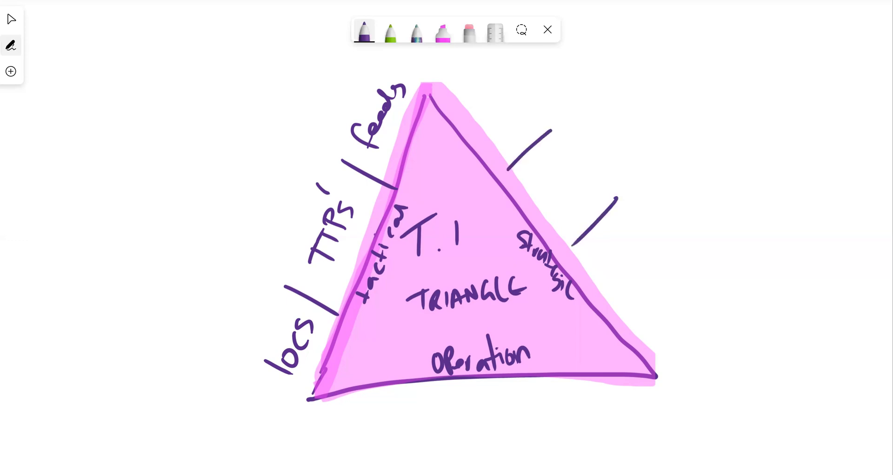
mouse_move(469, 102)
mouse_down()
mouse_move(464, 117)
mouse_move(485, 117)
mouse_up()
Step: Write 'who', 'why' and 'Risk' between the right-side dividers
drag(498, 99, 498, 133)
mouse_move(505, 129)
mouse_down()
mouse_move(512, 132)
mouse_move(506, 126)
mouse_up()
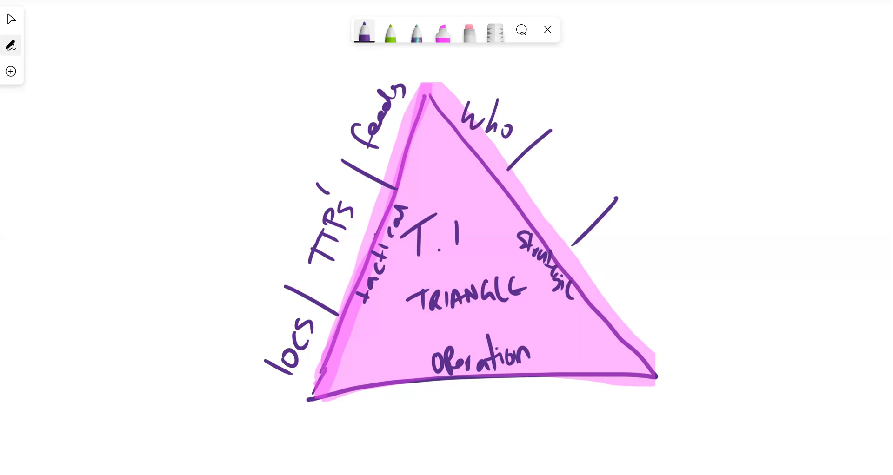
drag(532, 176, 550, 187)
mouse_move(556, 168)
mouse_down()
mouse_move(553, 189)
mouse_move(567, 205)
mouse_up()
drag(572, 195, 564, 220)
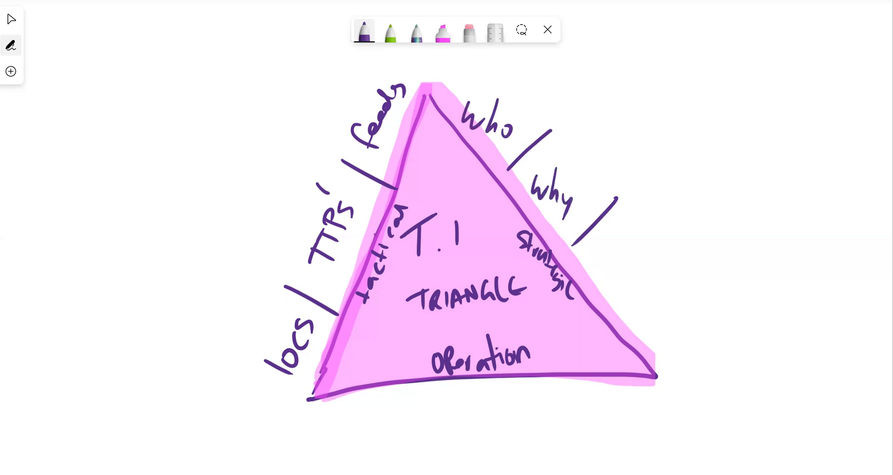
mouse_move(604, 255)
mouse_down()
mouse_move(597, 280)
mouse_move(619, 298)
mouse_up()
drag(628, 269, 641, 303)
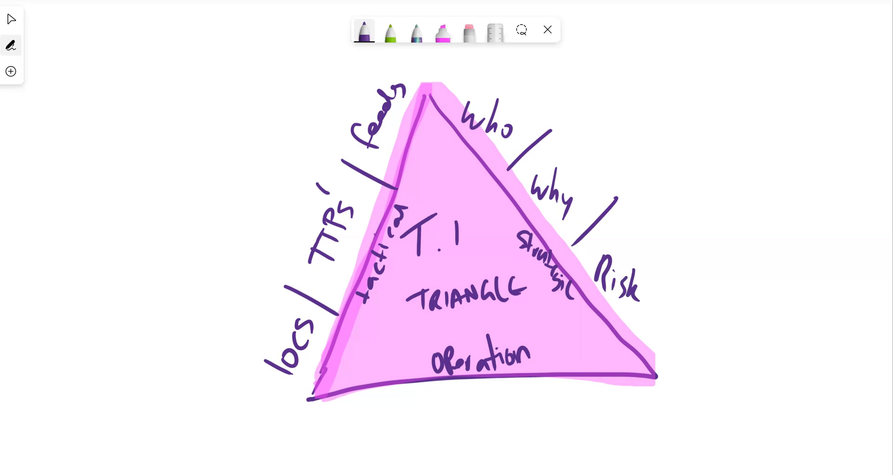
Step: Draw a curved arc from above 'who' down toward 'why', then put an asterisk beside 'Risk'
drag(517, 97, 568, 163)
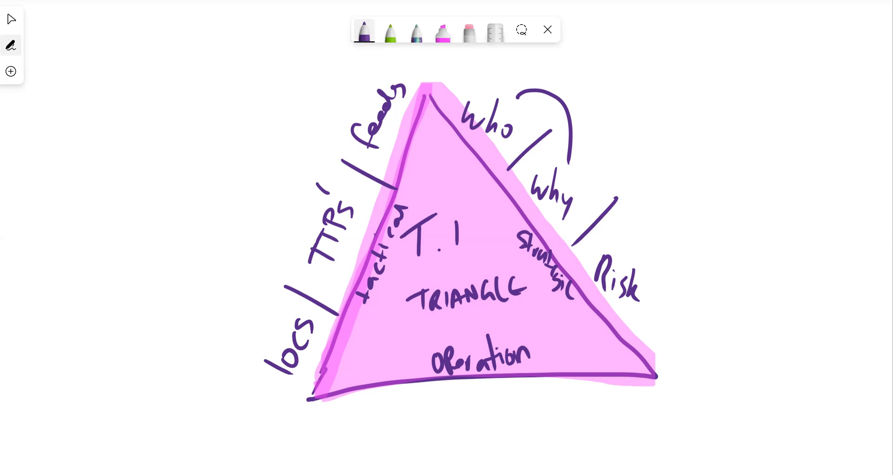
drag(647, 254, 641, 271)
drag(641, 258, 653, 264)
Step: Extend the bottom label 'Operation' so it reads 'Operational'
scroll(459, 235, down, 3)
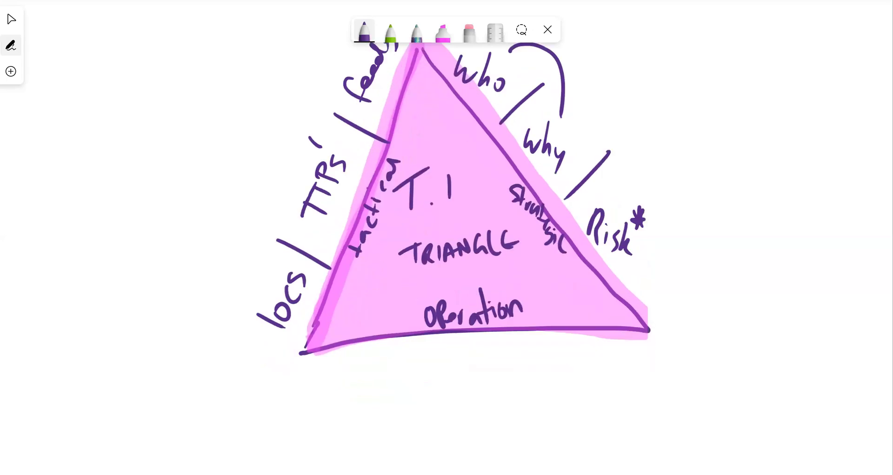
mouse_move(529, 276)
mouse_down()
mouse_move(530, 292)
mouse_move(537, 289)
mouse_up()
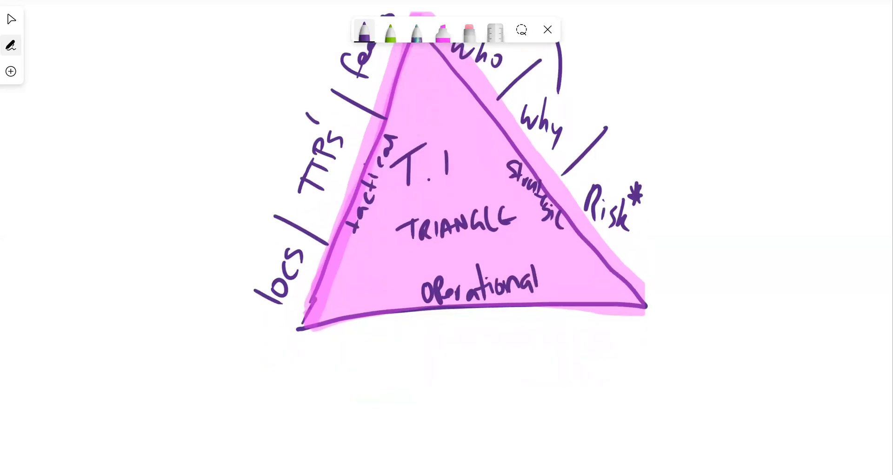
scroll(460, 186, down, 1)
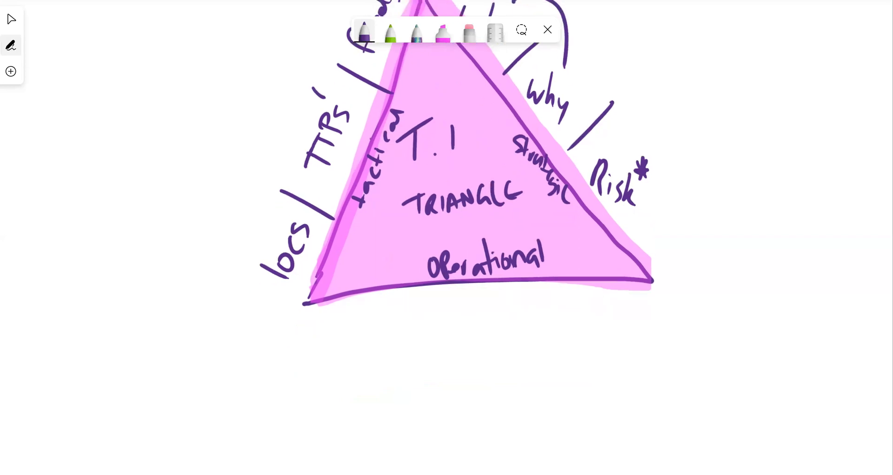
Step: Draw two vertical dividers below the base and write 'How' and 'Where' beside them
drag(405, 292, 411, 343)
drag(530, 289, 531, 335)
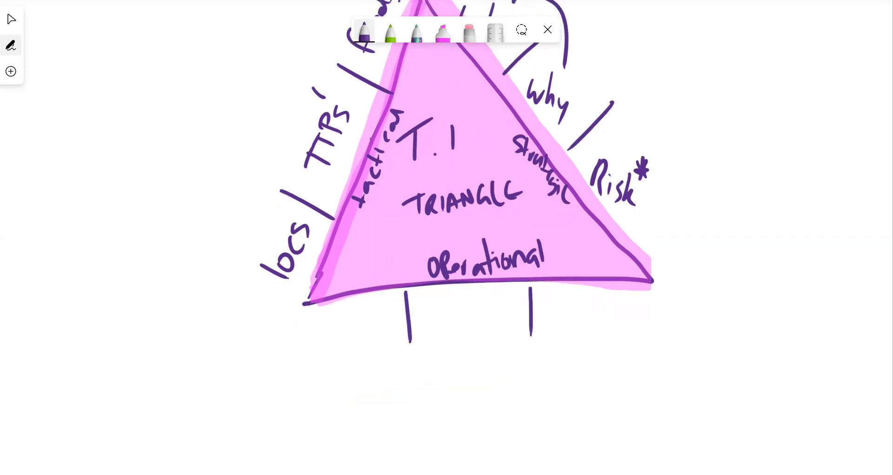
drag(327, 321, 329, 341)
mouse_move(325, 331)
mouse_down()
mouse_move(338, 329)
mouse_move(336, 340)
mouse_up()
mouse_move(350, 324)
mouse_down()
mouse_move(367, 333)
mouse_move(373, 312)
mouse_up()
mouse_move(433, 312)
mouse_down()
mouse_move(440, 330)
mouse_move(447, 313)
mouse_up()
mouse_move(446, 302)
mouse_down()
mouse_move(445, 331)
mouse_move(461, 332)
mouse_up()
drag(461, 322, 486, 317)
drag(484, 322, 496, 328)
scroll(456, 196, up, 2)
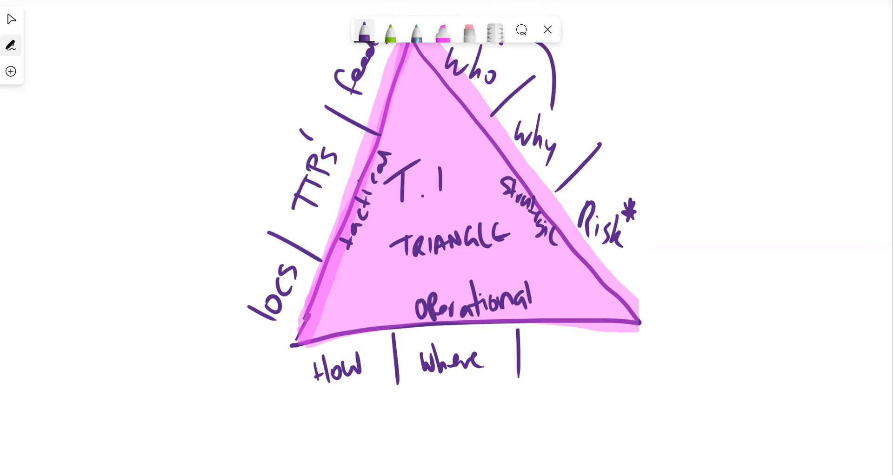
Step: Erase the old 'How' and 'Where' labels and draw one vertical divider below the base
click(469, 32)
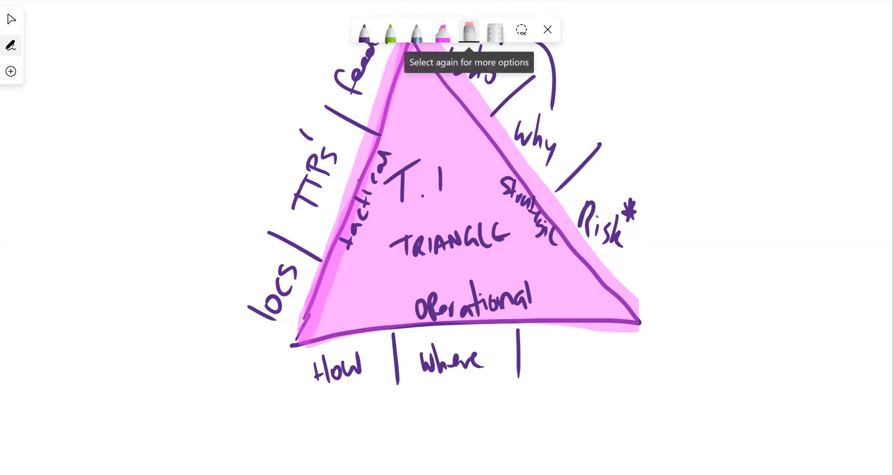
mouse_move(510, 353)
mouse_down()
mouse_move(526, 354)
mouse_move(314, 370)
mouse_up()
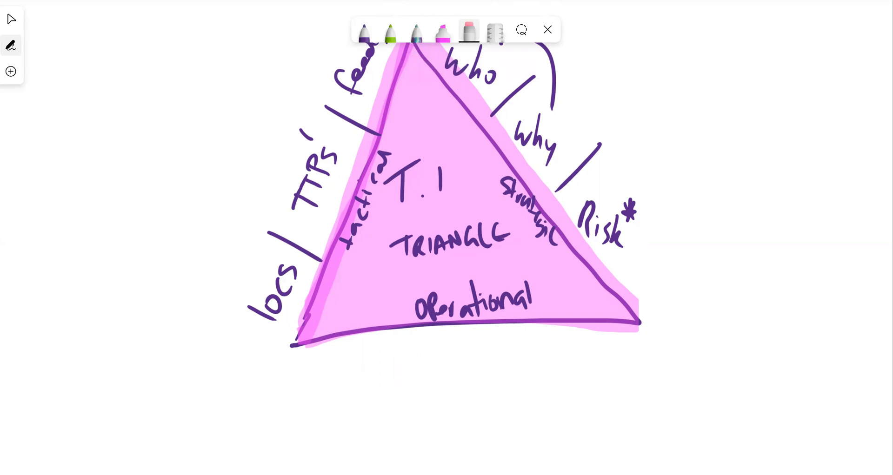
click(364, 32)
drag(456, 327, 461, 409)
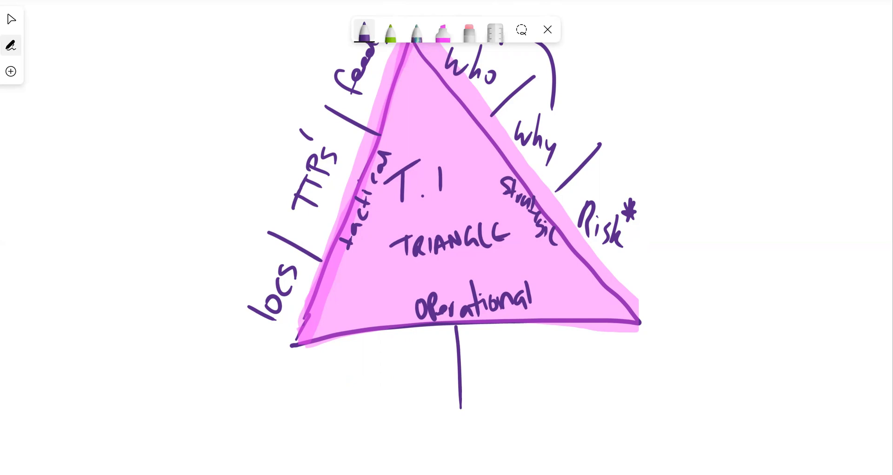
Step: Write 'Where' right of the divider and 'How' left of it, erasing a miswritten W
mouse_move(353, 367)
mouse_down()
mouse_move(354, 395)
mouse_move(367, 378)
mouse_up()
mouse_move(483, 367)
mouse_down()
mouse_move(487, 390)
mouse_move(563, 368)
mouse_up()
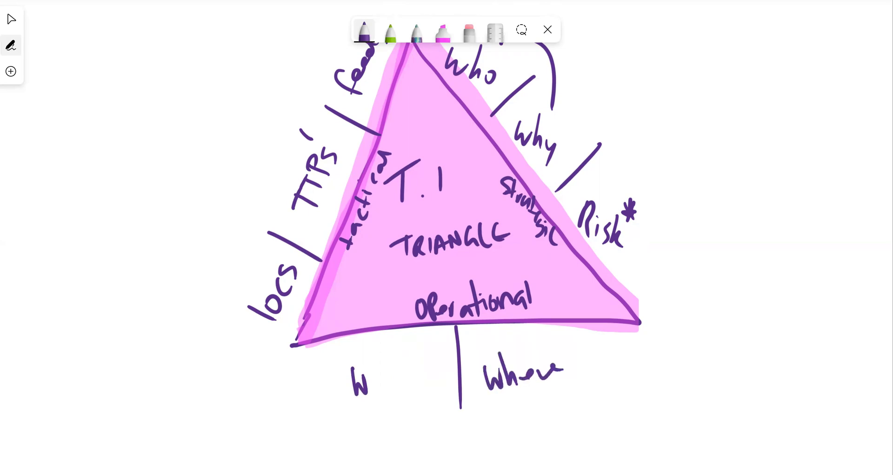
click(469, 32)
click(359, 382)
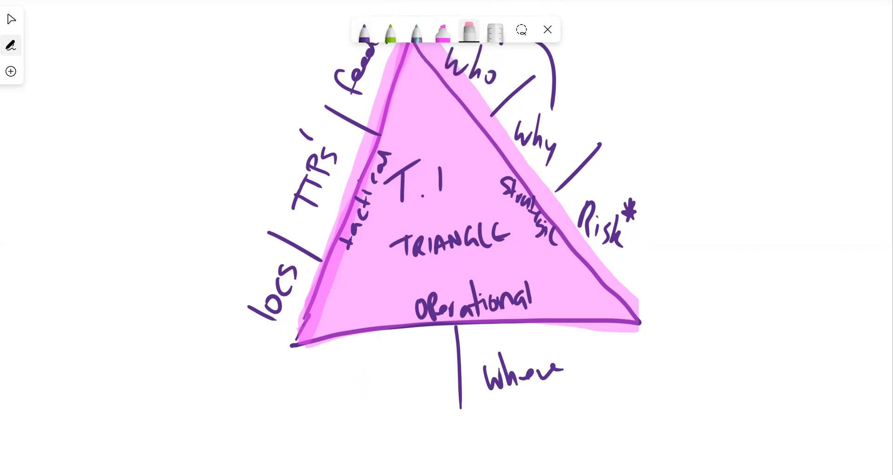
click(364, 32)
mouse_move(341, 358)
mouse_down()
mouse_move(344, 387)
mouse_move(354, 375)
mouse_up()
mouse_move(355, 356)
mouse_down()
mouse_move(364, 389)
mouse_move(375, 369)
mouse_up()
drag(384, 362, 401, 356)
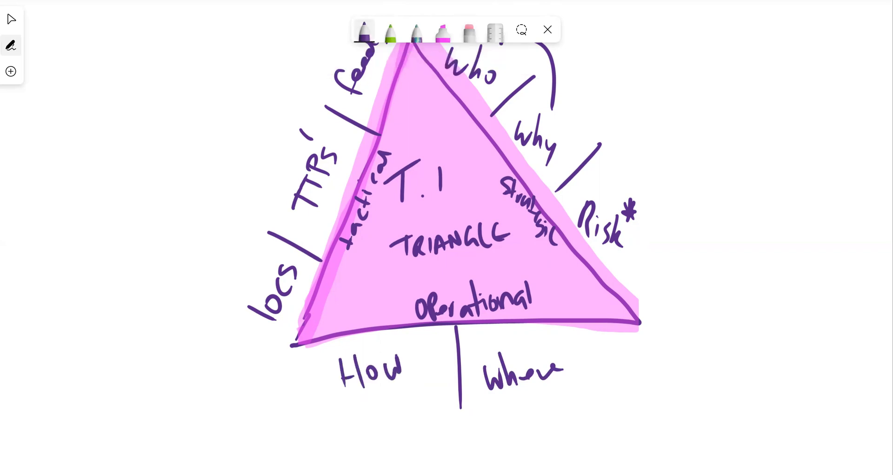
scroll(456, 256, up, 4)
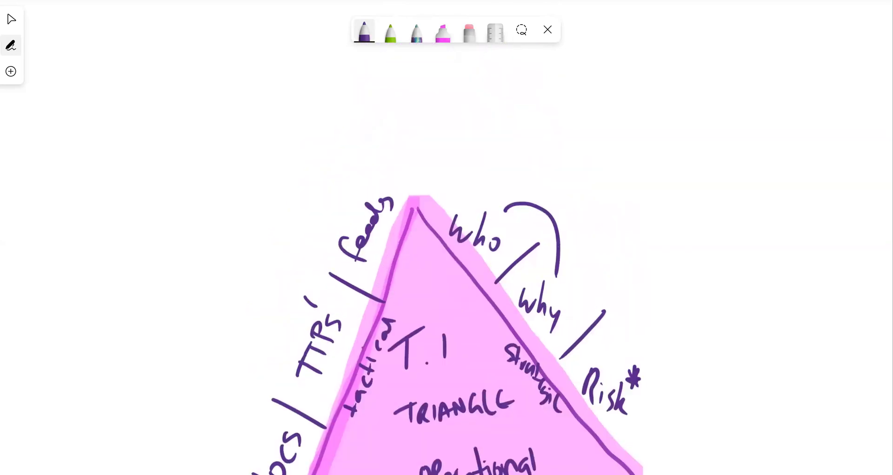
scroll(456, 256, down, 3)
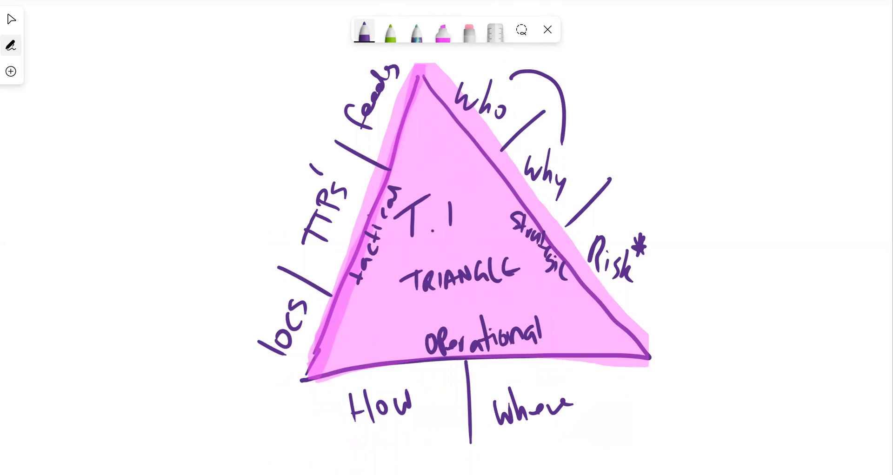
Step: Scroll up past the intel triangle to the pink/blue split circle under 'How we Apply'
scroll(456, 256, up, 12)
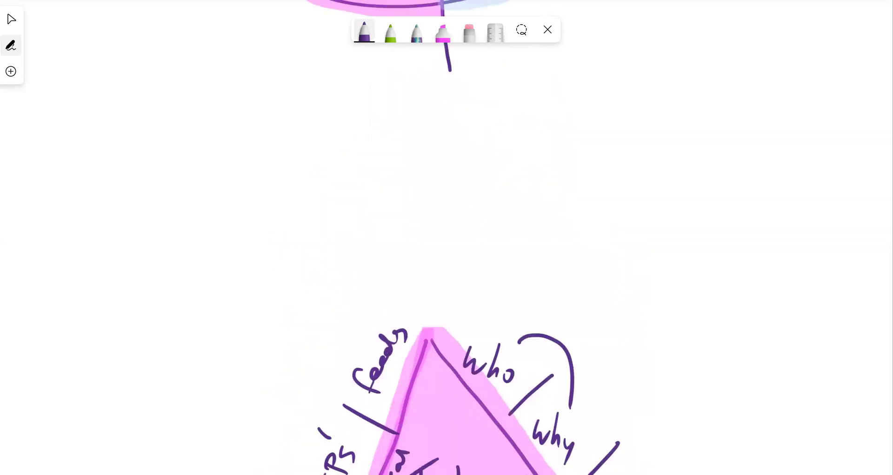
scroll(465, 232, up, 3)
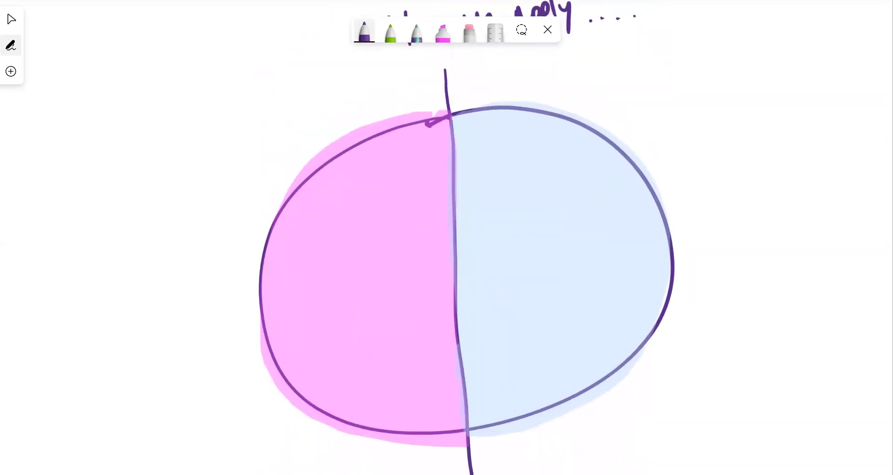
ctrl+scroll(465, 233, down, 3)
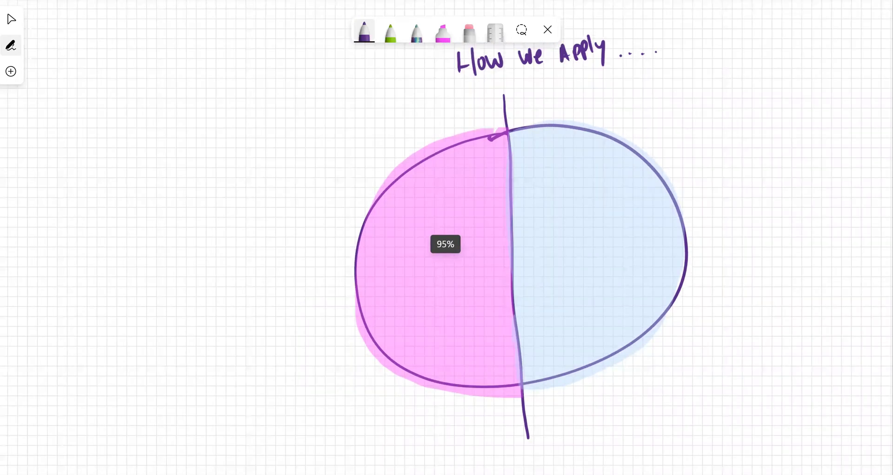
scroll(465, 256, up, 1)
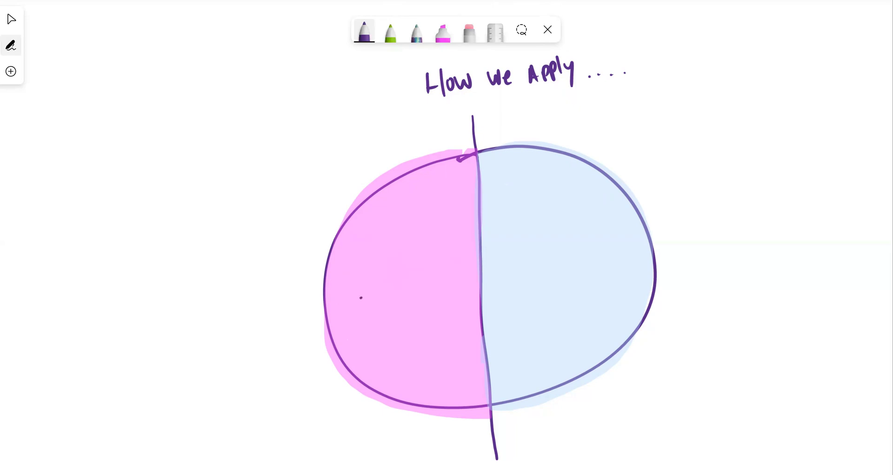
Step: Write 'T. Hunting.' in the pink half and underline it diagonally
drag(361, 297, 377, 313)
mouse_move(361, 302)
mouse_down()
mouse_move(355, 317)
mouse_move(392, 257)
mouse_up()
click(380, 300)
drag(386, 261, 400, 243)
drag(382, 244, 409, 216)
mouse_move(398, 224)
mouse_down()
mouse_move(414, 210)
mouse_move(425, 219)
mouse_up()
click(428, 196)
drag(388, 332, 450, 202)
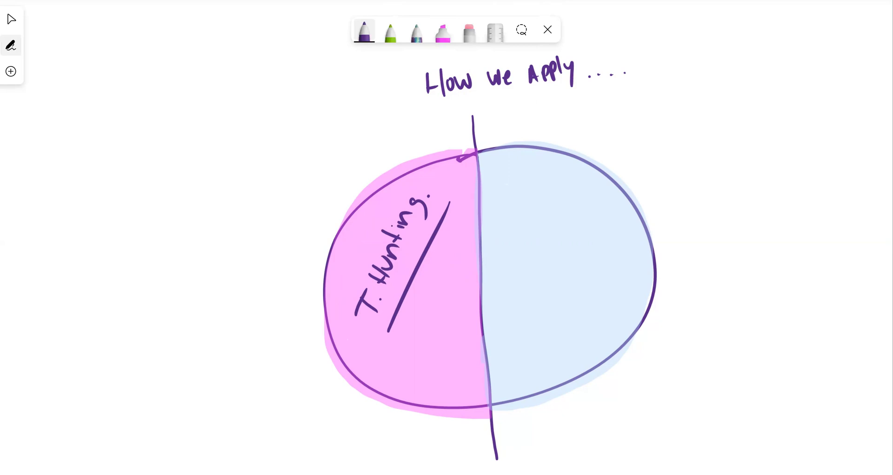
Step: Add 'IOC's' and 'TTPs' notes with short lines left of the pink half
drag(260, 311, 311, 302)
drag(228, 296, 238, 303)
drag(255, 272, 251, 285)
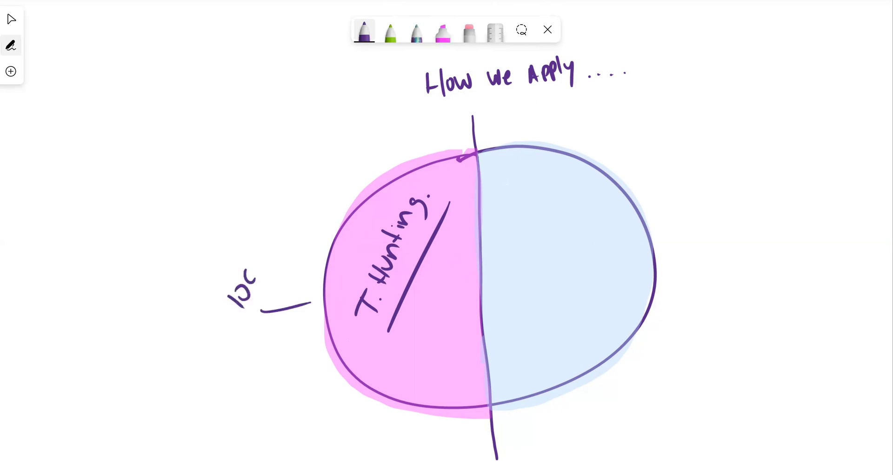
drag(245, 252, 246, 256)
drag(261, 261, 266, 269)
mouse_move(280, 220)
mouse_down()
mouse_move(311, 258)
mouse_move(282, 200)
mouse_up()
mouse_move(278, 200)
mouse_down()
mouse_move(283, 184)
mouse_move(293, 184)
mouse_up()
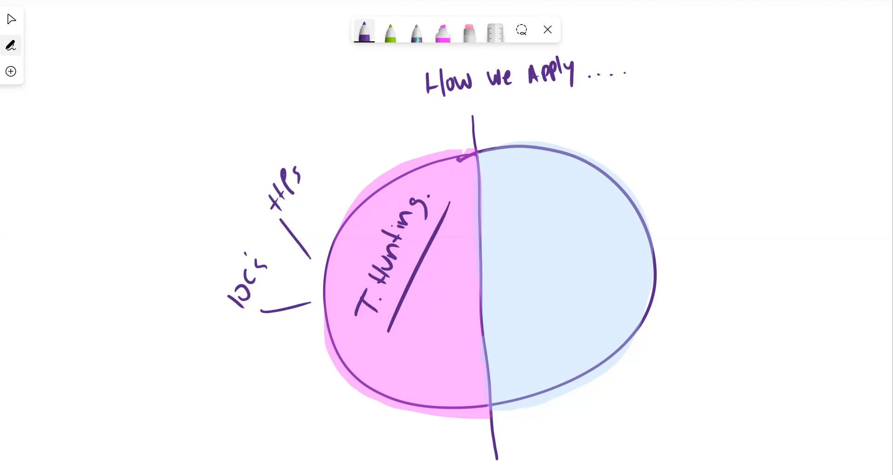
Step: Write 'T. Emulation' in the blue half of the circle
mouse_move(512, 256)
mouse_down()
mouse_move(515, 281)
mouse_move(521, 248)
mouse_move(550, 266)
mouse_up()
click(526, 270)
drag(548, 251, 587, 239)
drag(583, 229, 598, 226)
drag(607, 214, 608, 215)
drag(611, 219, 619, 213)
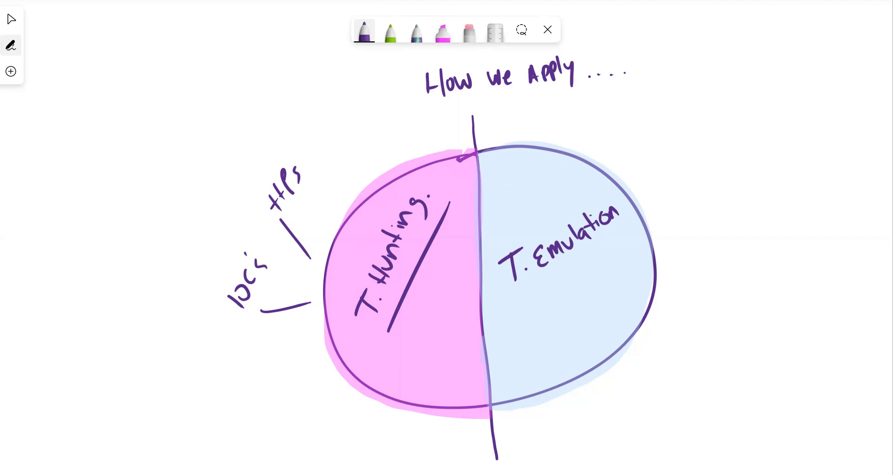
Step: Underline 'T. Emulation', draw a line off the blue half's upper right, and write 'Attach sim.' there
drag(521, 307, 618, 257)
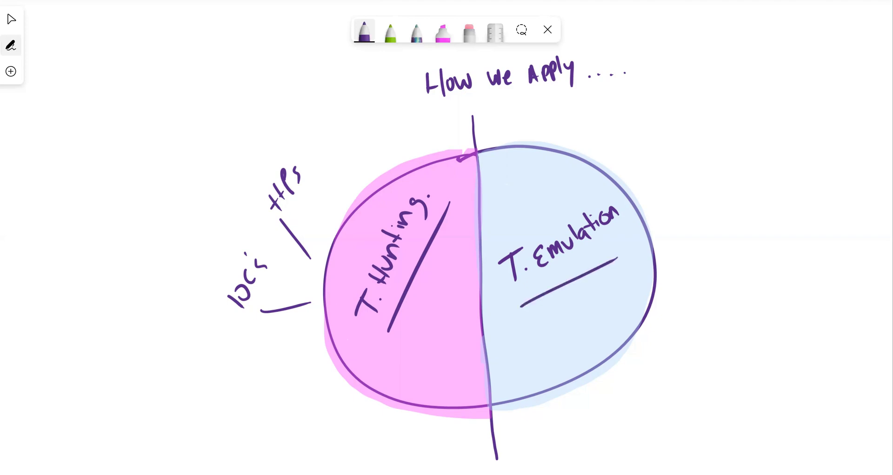
drag(672, 152, 643, 191)
drag(683, 151, 713, 142)
mouse_move(709, 139)
mouse_down()
mouse_move(728, 134)
mouse_move(729, 142)
mouse_up()
drag(740, 131, 735, 139)
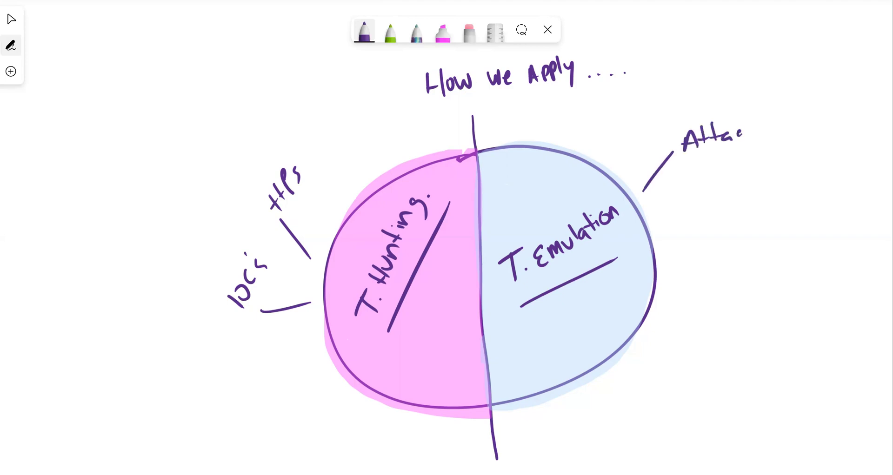
drag(744, 110, 760, 134)
mouse_move(701, 157)
mouse_down()
mouse_move(713, 162)
mouse_move(703, 167)
mouse_up()
mouse_move(719, 156)
mouse_down()
mouse_move(720, 166)
mouse_move(742, 164)
mouse_up()
click(749, 159)
scroll(447, 261, right, 5)
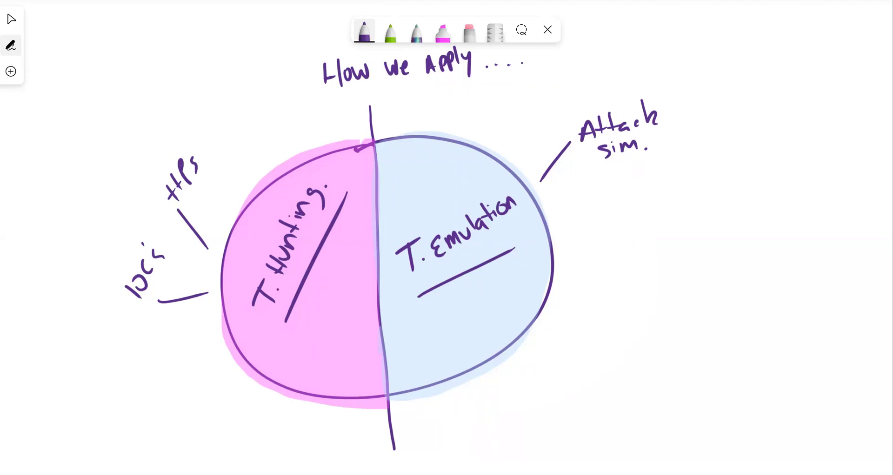
Step: Draw an inverted funnel outline right of the circle and label its tip 'T.E'
scroll(447, 251, right, 6)
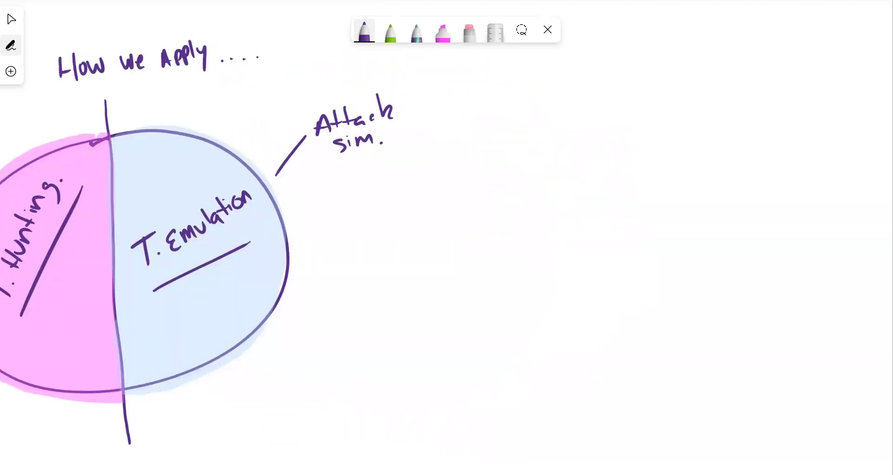
mouse_move(503, 203)
mouse_down()
mouse_move(593, 347)
mouse_move(726, 177)
mouse_move(501, 197)
mouse_up()
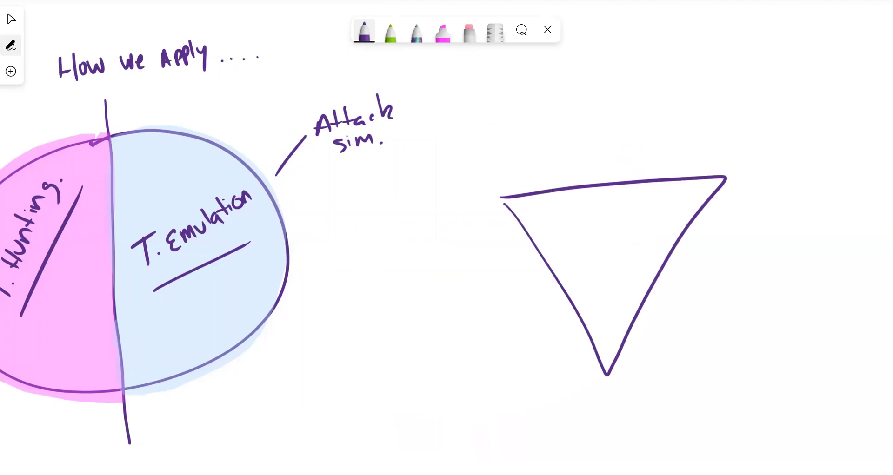
mouse_move(589, 334)
mouse_down()
mouse_move(615, 328)
mouse_move(606, 342)
mouse_up()
mouse_move(602, 341)
mouse_down()
mouse_move(602, 353)
mouse_move(619, 350)
mouse_up()
Step: Divide the funnel and write 'P.test' in the middle layer and 'V. MGMT' on top
drag(554, 268, 659, 253)
mouse_move(579, 274)
mouse_down()
mouse_move(581, 294)
mouse_move(583, 285)
mouse_move(606, 287)
mouse_up()
click(587, 285)
drag(600, 282, 627, 284)
mouse_move(633, 263)
mouse_down()
mouse_move(634, 280)
mouse_move(641, 270)
mouse_up()
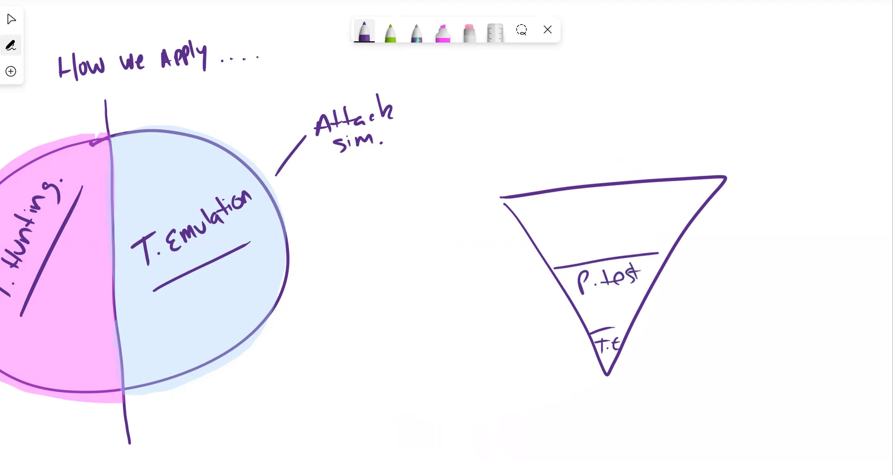
mouse_move(551, 208)
mouse_down()
mouse_move(615, 208)
mouse_move(634, 228)
mouse_move(650, 204)
mouse_move(654, 215)
mouse_up()
mouse_move(662, 188)
mouse_down()
mouse_move(657, 213)
mouse_move(668, 199)
mouse_up()
Step: Add arrows along the funnel's right edge, top corner and bottom tip, and underline 'P.test'
mouse_move(766, 178)
mouse_down()
mouse_move(674, 353)
mouse_move(705, 338)
mouse_up()
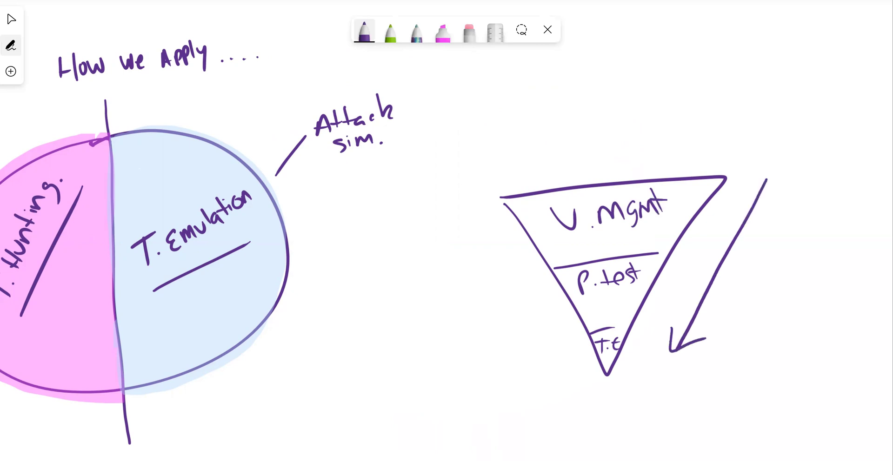
drag(711, 124, 664, 163)
drag(578, 298, 635, 287)
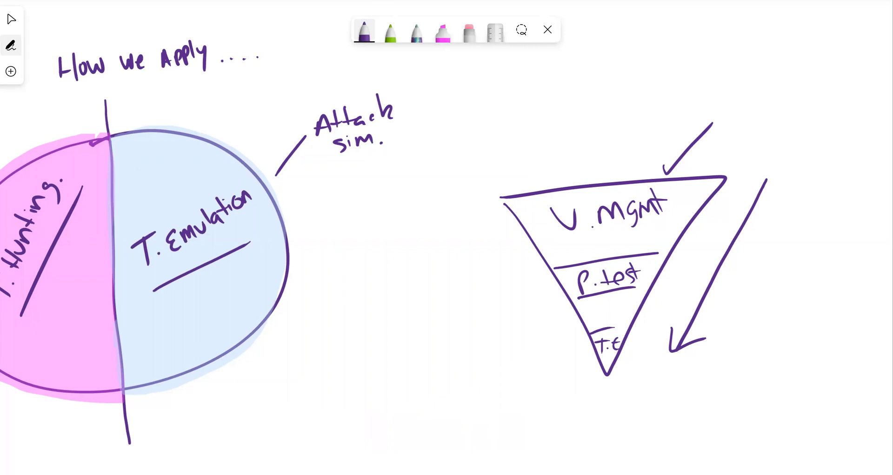
mouse_move(528, 387)
mouse_down()
mouse_move(568, 368)
mouse_move(581, 373)
mouse_up()
Step: Below the existing drawings, draw a small purple circle with a diagonal line through it
scroll(392, 244, left, 4)
scroll(392, 245, up, 1)
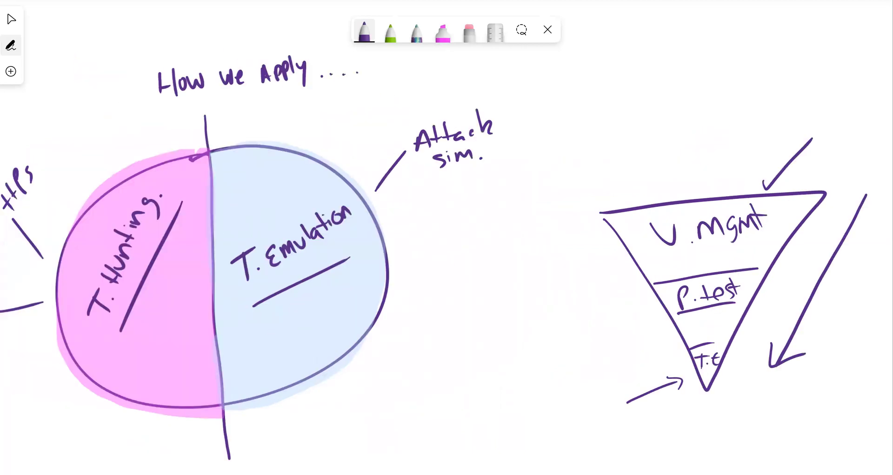
scroll(446, 245, down, 5)
mouse_move(431, 297)
mouse_down()
mouse_move(473, 369)
mouse_move(415, 288)
mouse_up()
drag(524, 230, 385, 457)
Step: Write 'R.' and 'B.' in the two halves and join them with curved cycle arrows
mouse_move(424, 317)
mouse_down()
mouse_move(423, 330)
mouse_move(429, 320)
mouse_move(466, 353)
mouse_up()
click(438, 322)
mouse_move(461, 338)
mouse_down()
mouse_move(474, 347)
mouse_move(468, 356)
mouse_up()
click(482, 344)
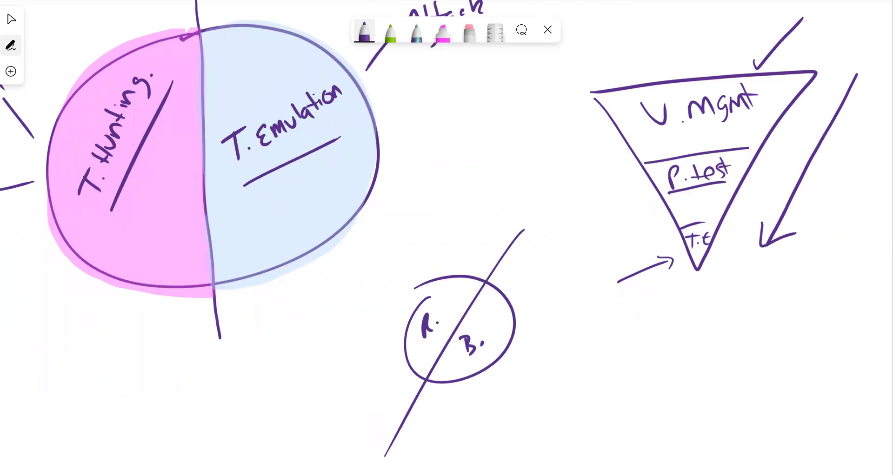
mouse_move(433, 307)
mouse_down()
mouse_move(451, 297)
mouse_move(485, 315)
mouse_up()
click(488, 303)
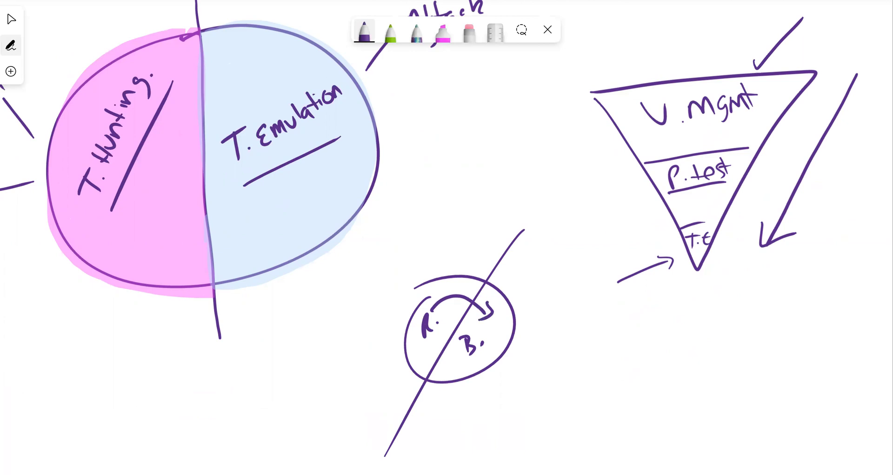
mouse_move(464, 358)
mouse_down()
mouse_move(461, 366)
mouse_move(423, 364)
mouse_move(433, 357)
mouse_up()
Step: Pan back to about 85% zoom so the split circle, funnel and R/B cycle all show
scroll(446, 237, up, 3)
scroll(446, 238, up, 5)
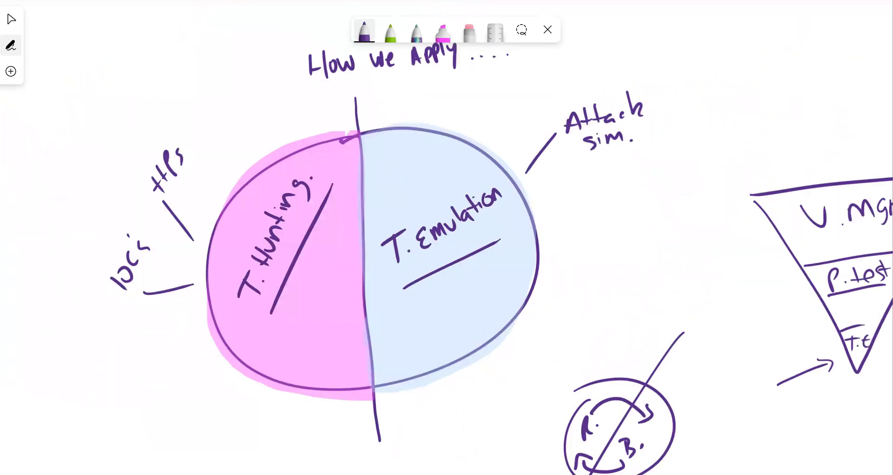
scroll(446, 238, down, 1)
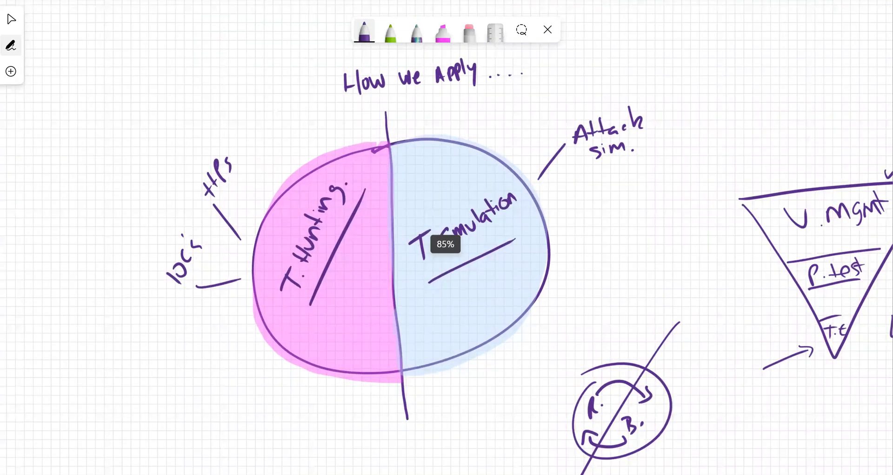